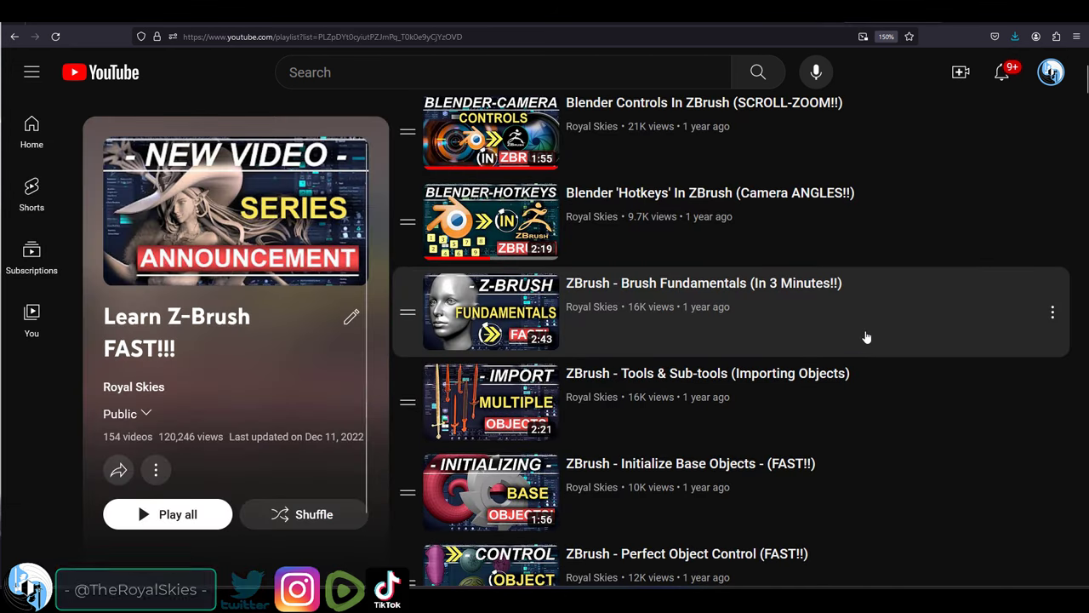
# Step: Look through the Learn Z-Brush FAST!!! playlist and the video on everything about masking
pyautogui.scroll(-4, 902, 332)
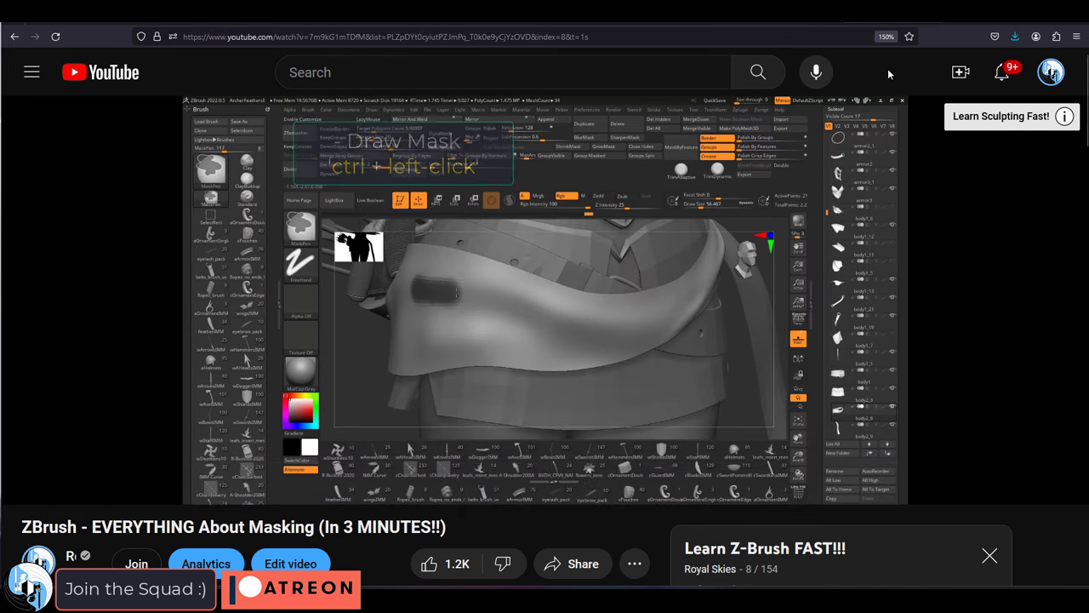
pyautogui.doubleClick(664, 213)
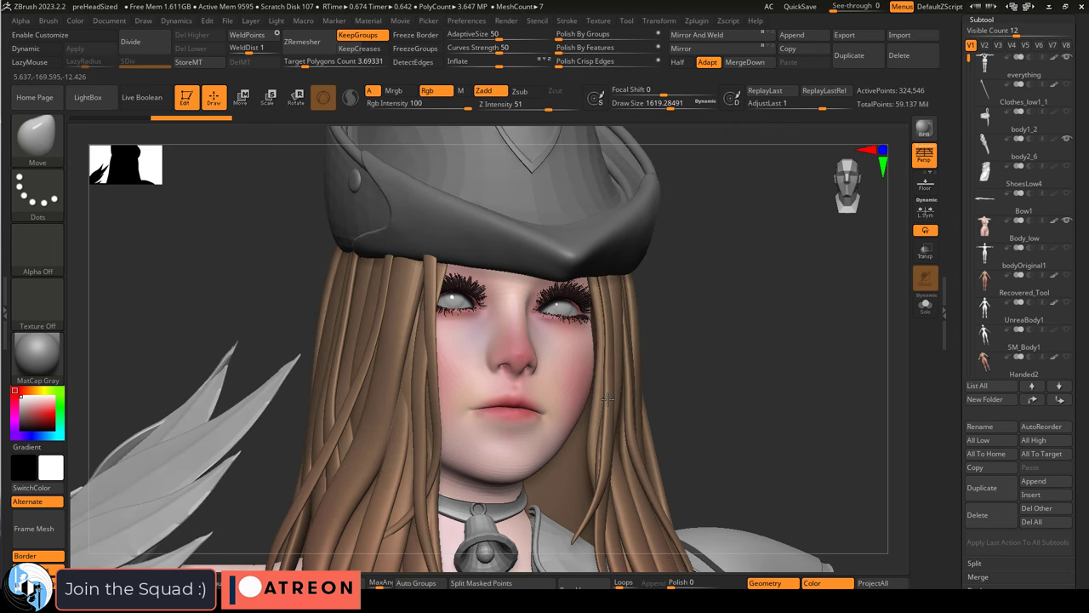
# Step: Preview the character's face with a Best Preview Render and inspect the full figure from several angles
pyautogui.click(931, 123)
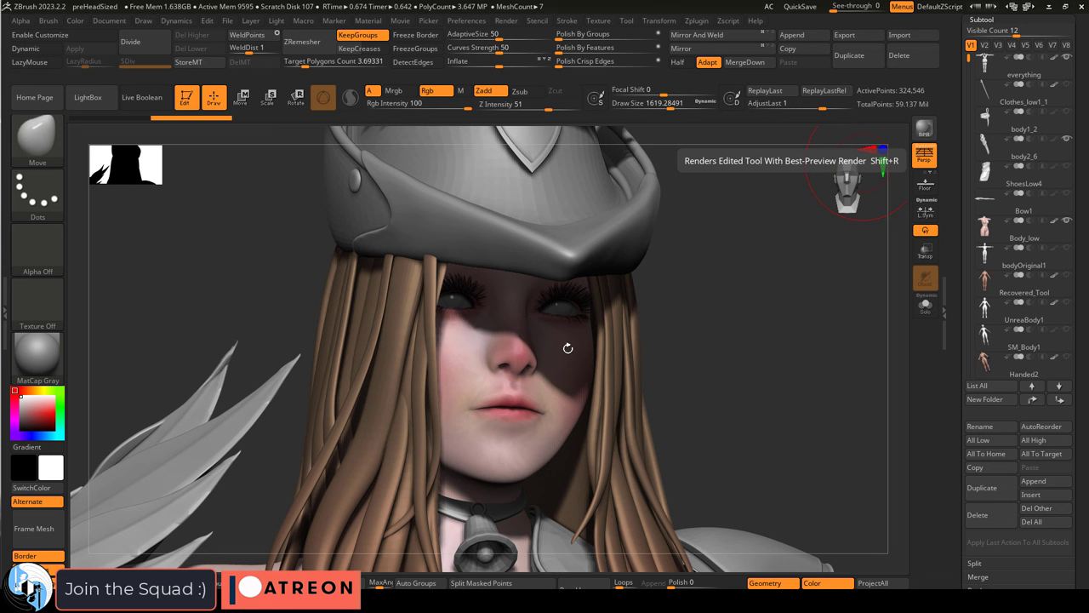
pyautogui.moveTo(618, 366); pyautogui.dragTo(617, 360, button='right')
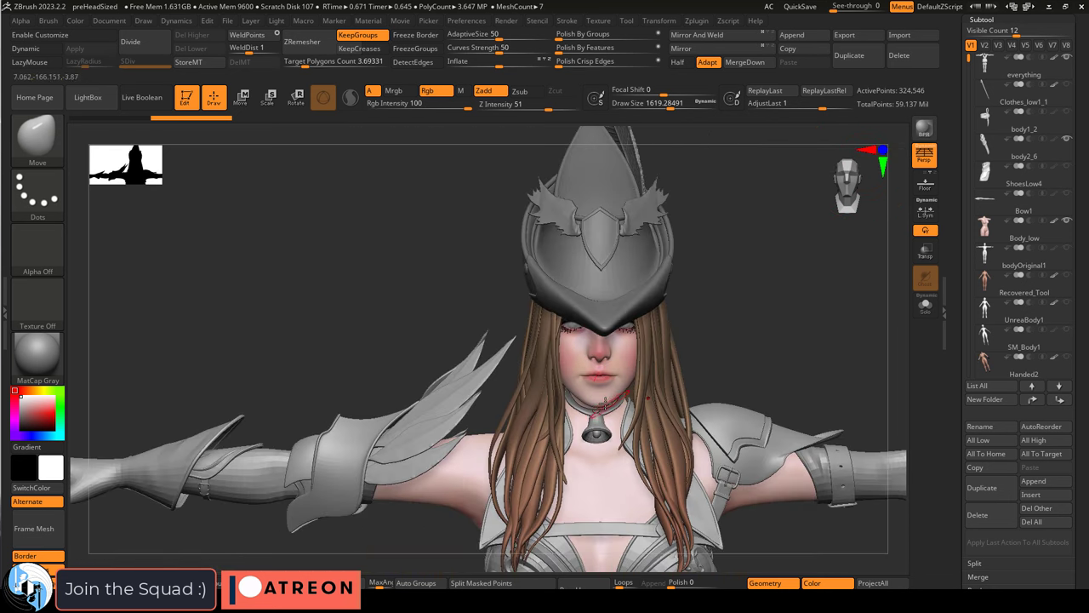
pyautogui.keyDown('alt'); pyautogui.moveTo(573, 396); pyautogui.dragTo(501, 378, button='right'); pyautogui.keyUp('alt')
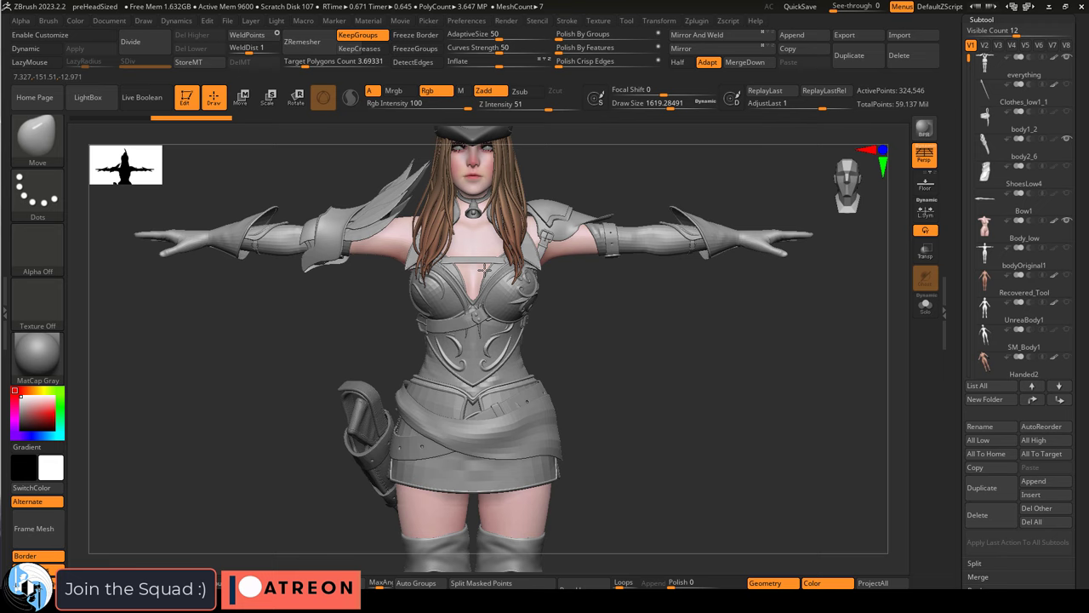
pyautogui.keyDown('alt'); pyautogui.moveTo(487, 368); pyautogui.dragTo(487, 347, button='right'); pyautogui.keyUp('alt')
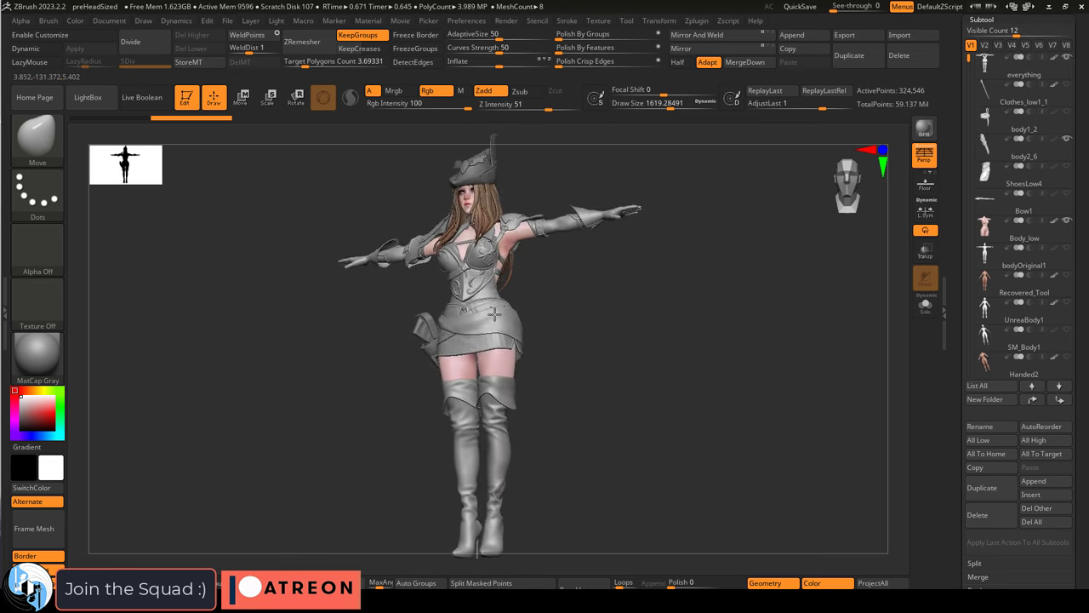
pyautogui.moveTo(447, 306); pyautogui.dragTo(378, 307, button='right')
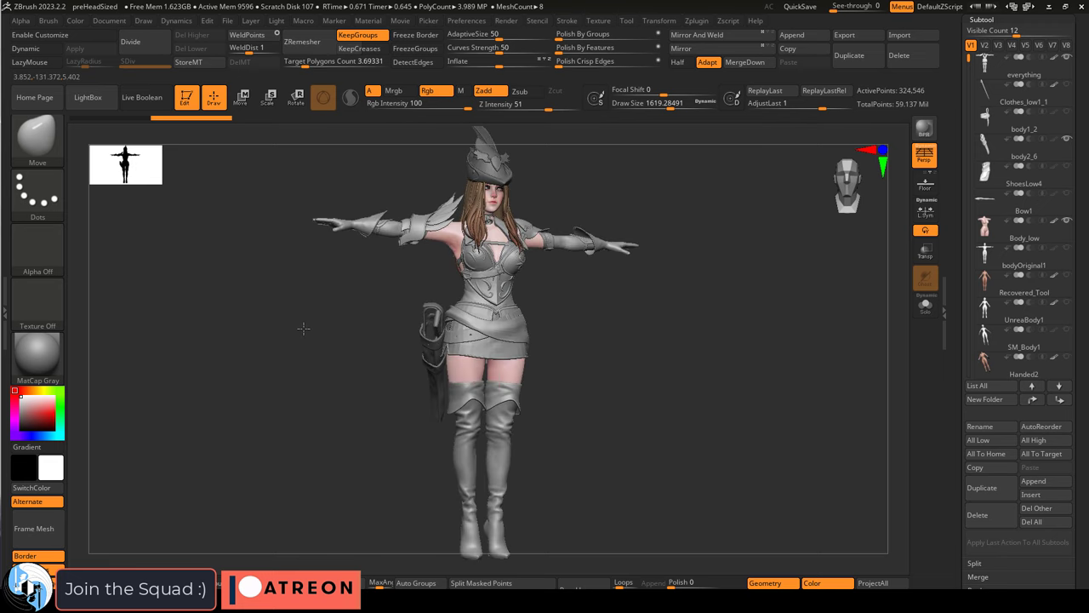
# Step: Make the Bow1 subtool visible and inspect the character together with the bow from several angles
pyautogui.click(1067, 194)
pyautogui.moveTo(481, 313); pyautogui.dragTo(492, 340, button='right')
pyautogui.moveTo(492, 339)
pyautogui.mouseDown()
pyautogui.moveTo(610, 321)
pyautogui.moveTo(603, 327)
pyautogui.moveTo(599, 311)
pyautogui.moveTo(498, 328)
pyautogui.mouseUp()
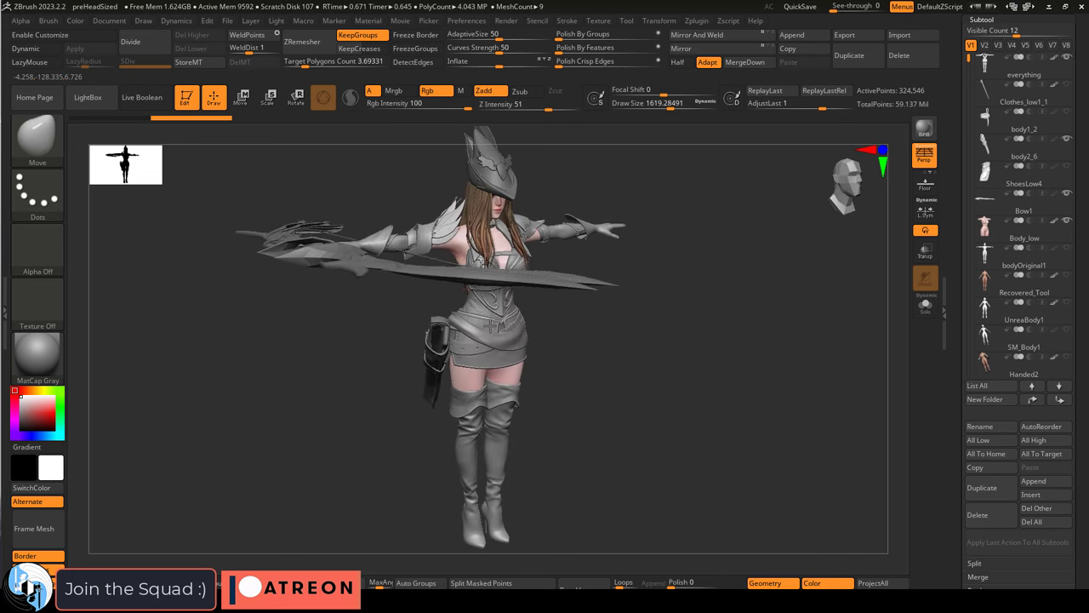
pyautogui.moveTo(490, 326); pyautogui.dragTo(521, 374, button='right')
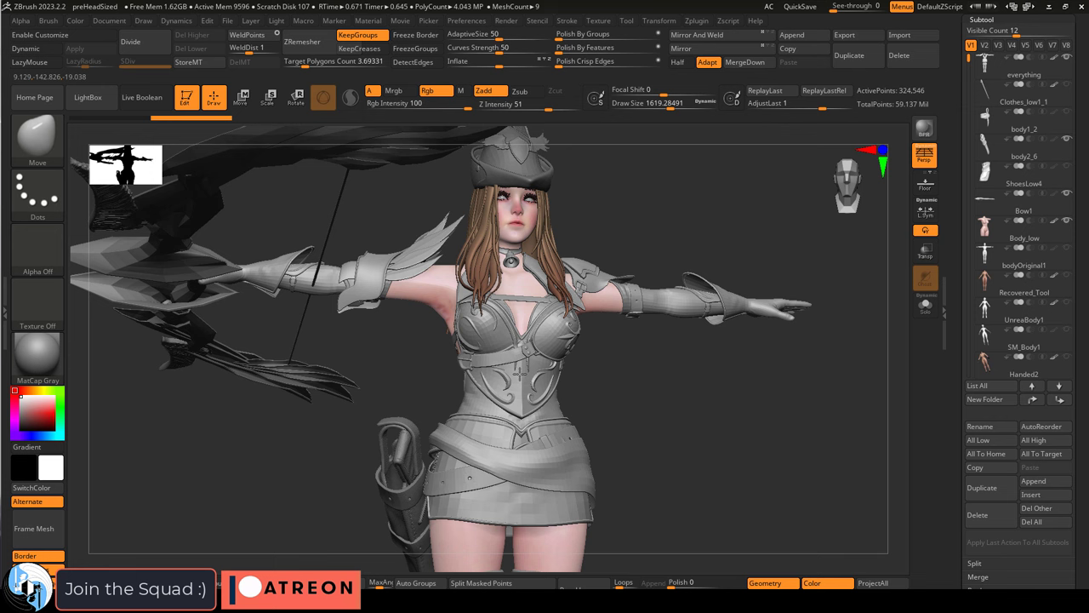
pyautogui.moveTo(520, 372); pyautogui.dragTo(513, 378)
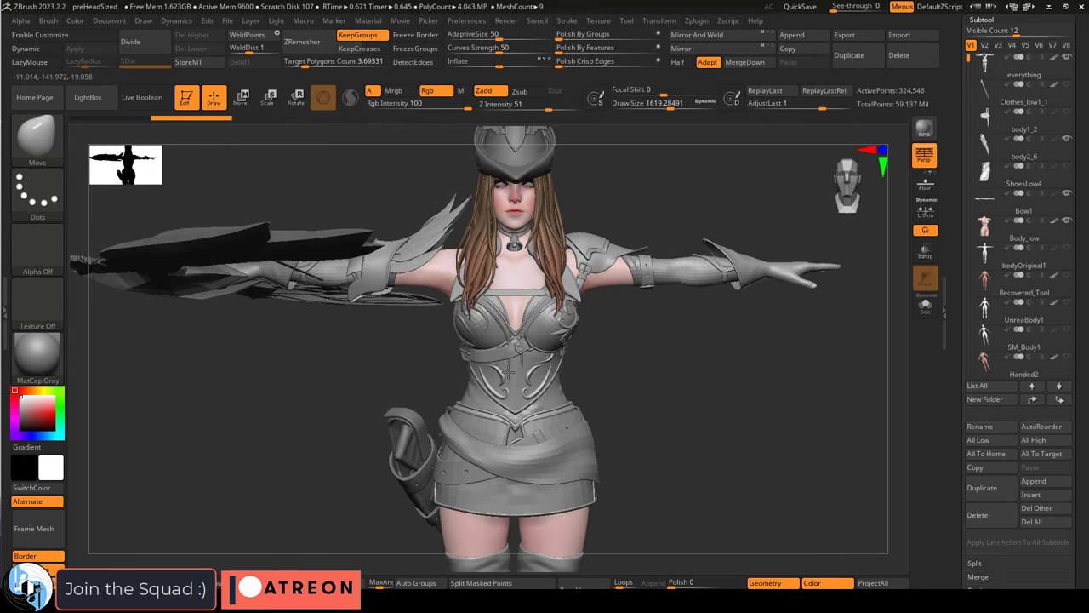
pyautogui.keyDown('alt'); pyautogui.moveTo(508, 372); pyautogui.dragTo(500, 426, button='right'); pyautogui.keyUp('alt')
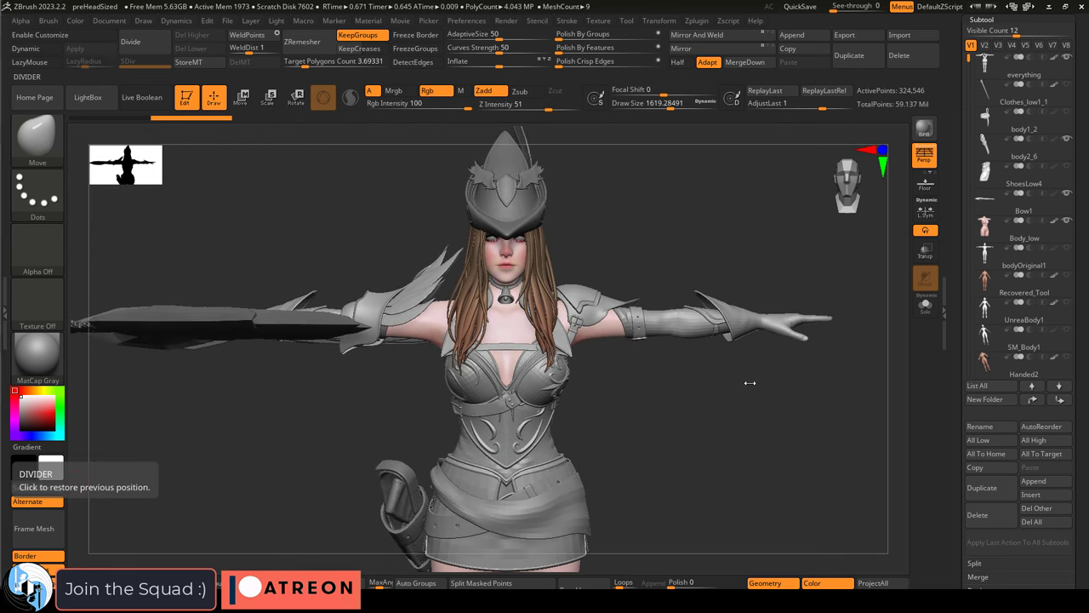
# Step: Select the Hat2 subtool on its own, frame it in the view and display its polygroup wireframe
pyautogui.keyDown('alt'); pyautogui.click(532, 201); pyautogui.keyUp('alt')
pyautogui.keyDown('ctrl'); pyautogui.keyDown('shift'); pyautogui.click(984, 364); pyautogui.keyUp('shift'); pyautogui.keyUp('ctrl')
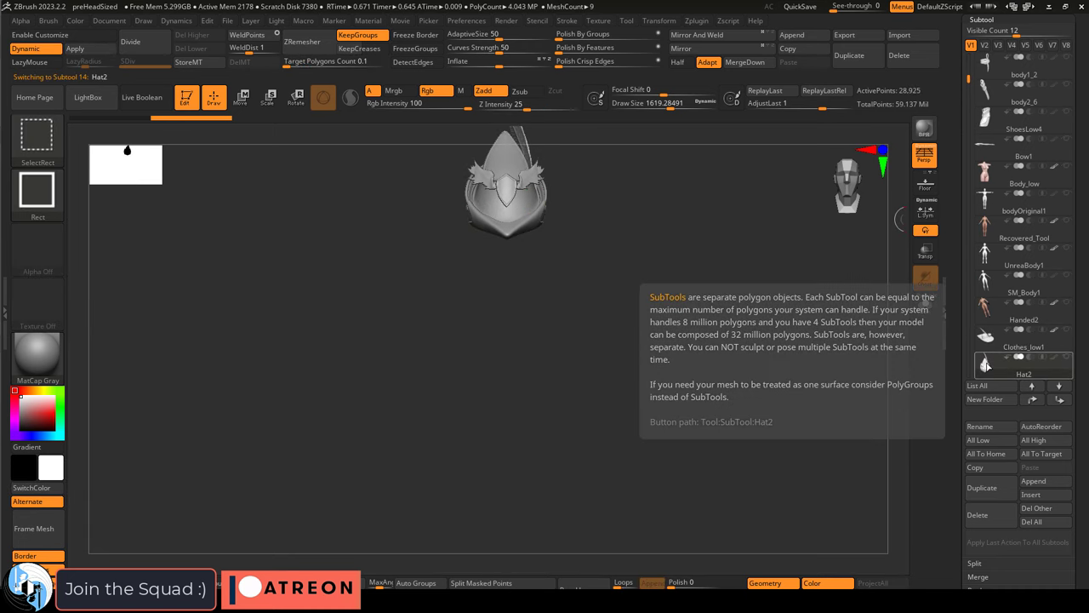
pyautogui.press('f')
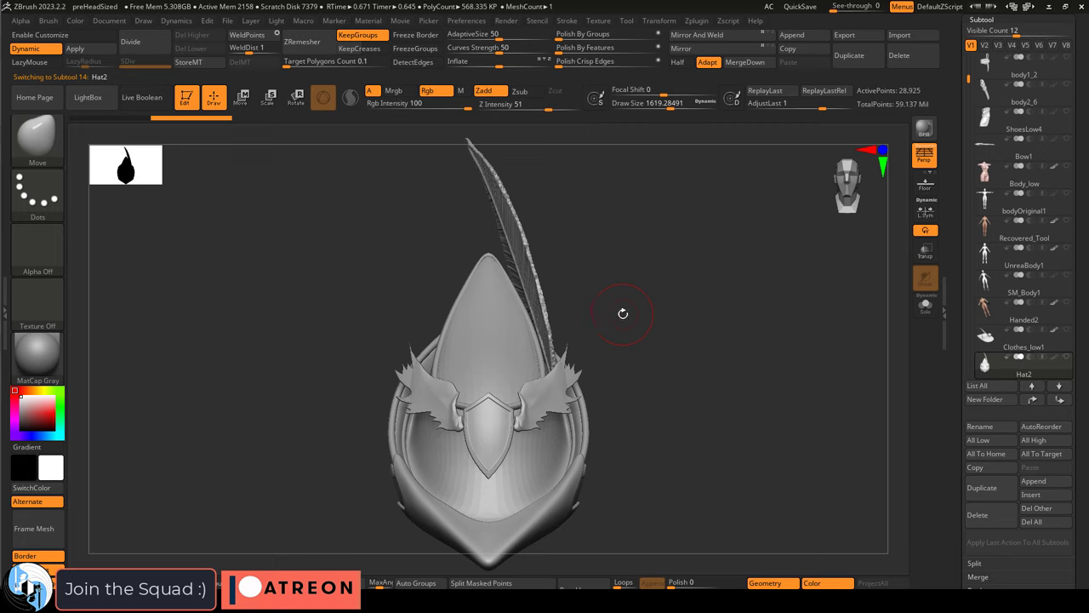
pyautogui.hotkey('shift', 'f')
pyautogui.scroll(-3, 590, 407)
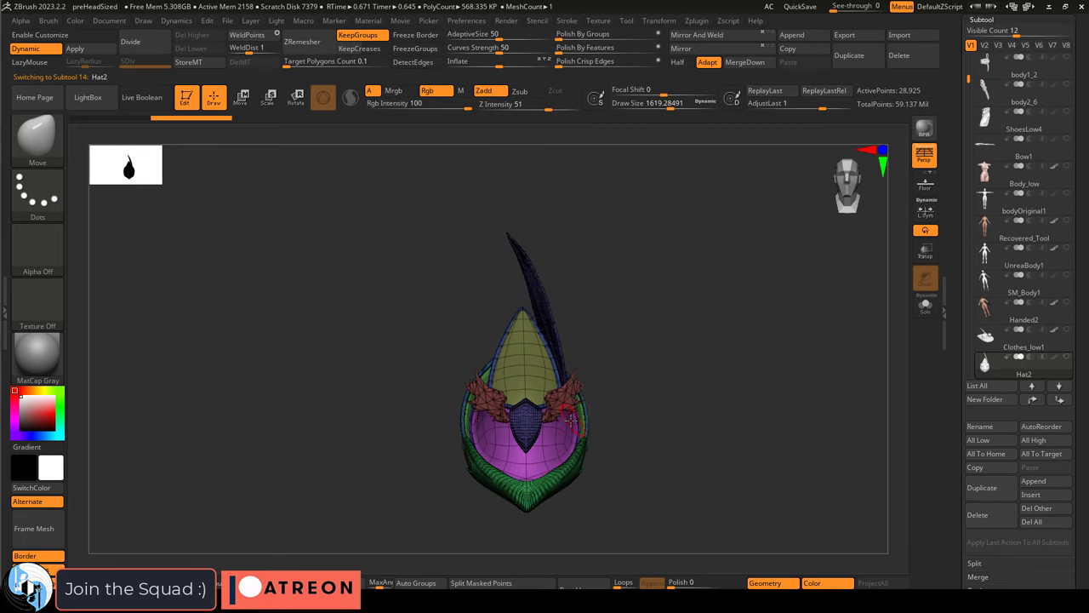
# Step: Inspect the hat's topology from the side, raise Draw Size to about 2035 and hide the polyframe
pyautogui.press('s')
pyautogui.moveTo(596, 432)
pyautogui.mouseDown()
pyautogui.moveTo(642, 447)
pyautogui.moveTo(630, 455)
pyautogui.mouseUp()
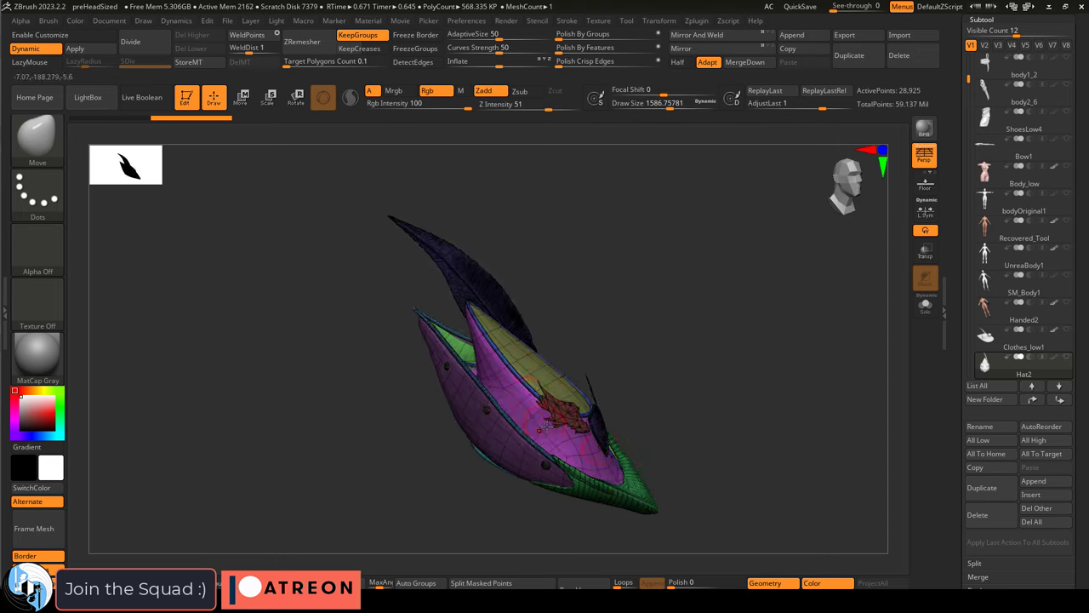
pyautogui.keyDown('alt'); pyautogui.moveTo(539, 430); pyautogui.dragTo(460, 387); pyautogui.keyUp('alt')
pyautogui.press('s')
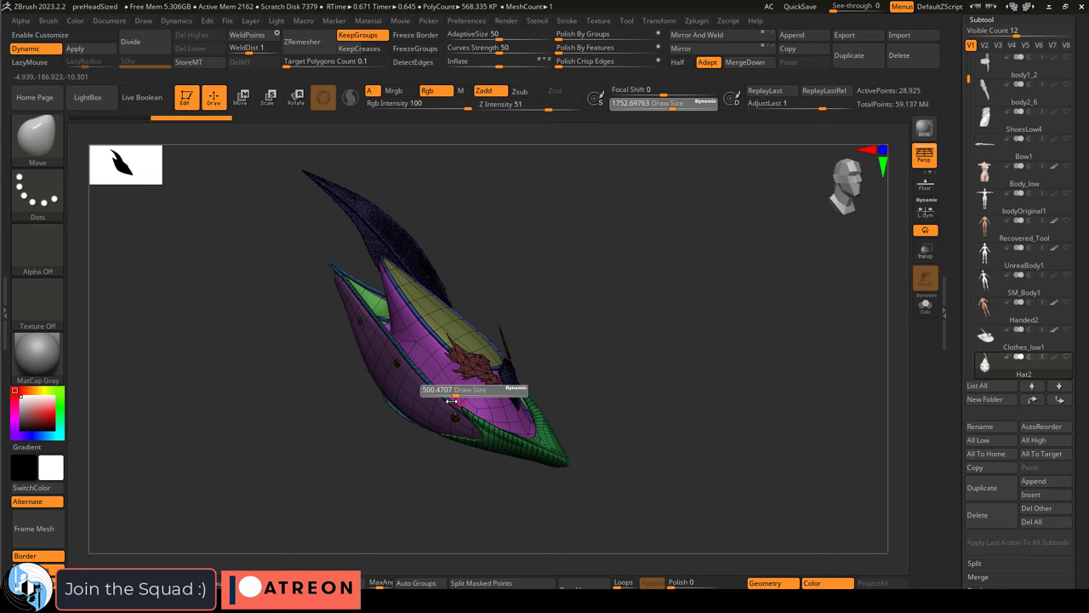
pyautogui.moveTo(485, 403)
pyautogui.mouseDown()
pyautogui.moveTo(549, 417)
pyautogui.moveTo(520, 448)
pyautogui.moveTo(491, 372)
pyautogui.moveTo(565, 418)
pyautogui.moveTo(612, 400)
pyautogui.mouseUp()
pyautogui.hotkey('shift', 'f')
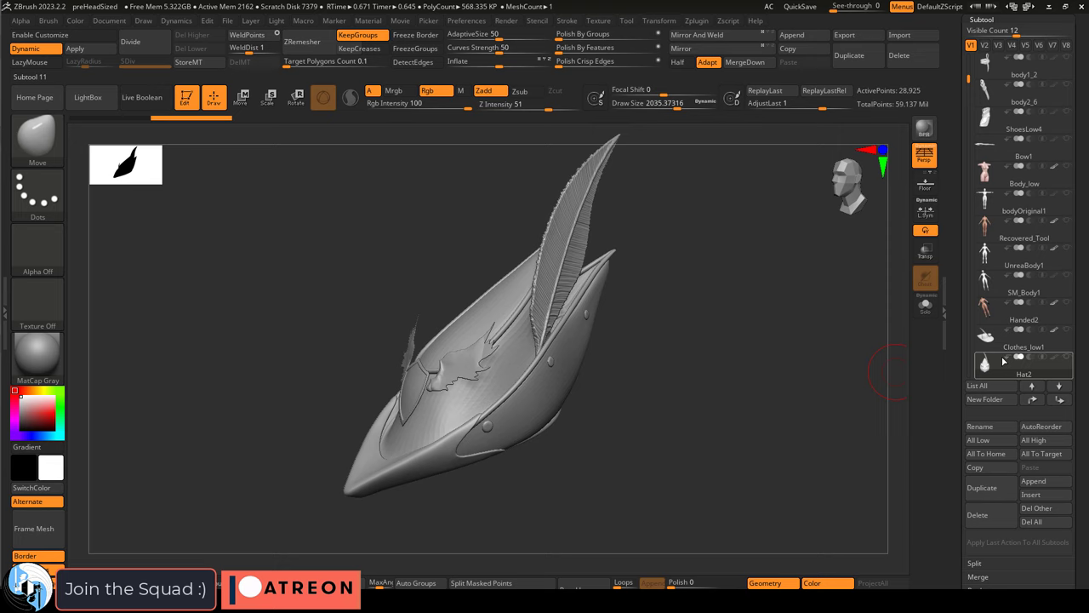
# Step: Switch to the body1_2 subtool and examine the buckled strap with its polyframe shown and hidden
pyautogui.click(985, 82)
pyautogui.hotkey('shift', 'f')
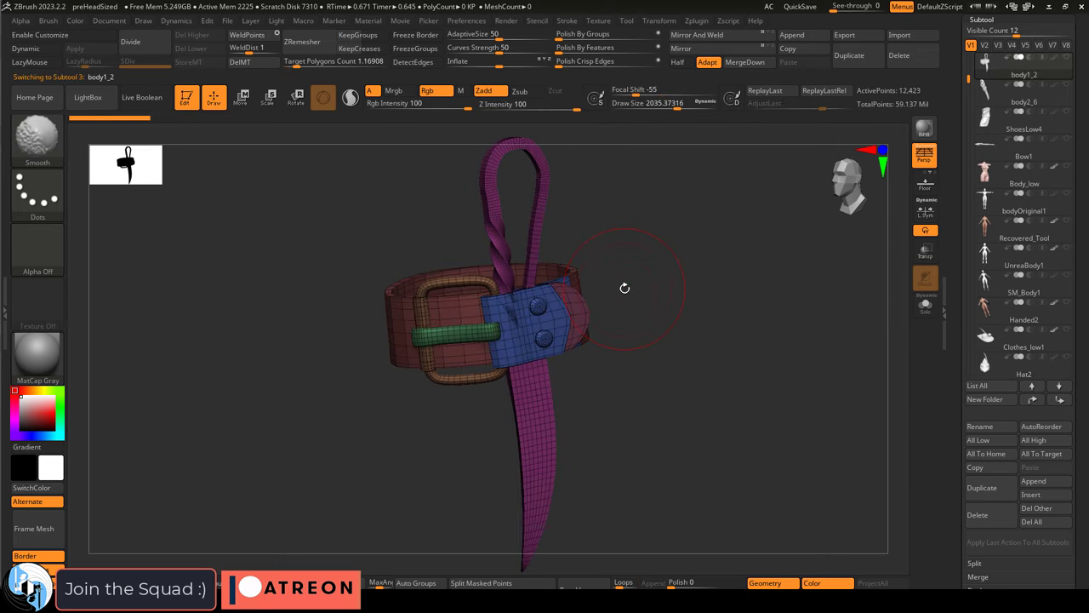
pyautogui.hotkey('shift', 'f')
pyautogui.moveTo(623, 287)
pyautogui.keyDown('alt'); pyautogui.mouseDown()
pyautogui.moveTo(572, 346)
pyautogui.moveTo(566, 365)
pyautogui.moveTo(586, 367)
pyautogui.mouseUp(); pyautogui.keyUp('alt')
pyautogui.scroll(-1, 969, 78)
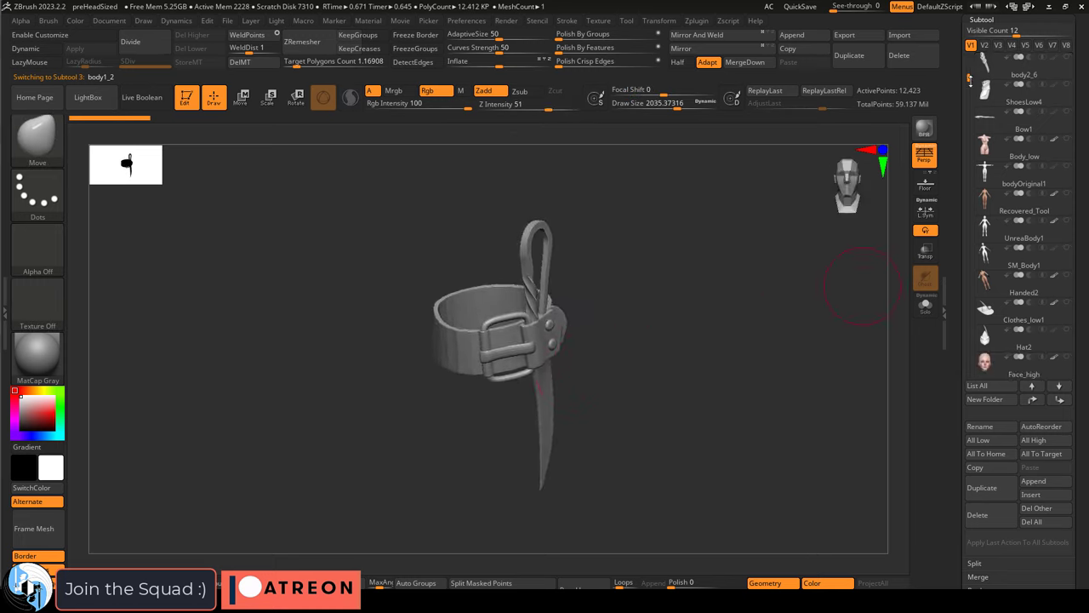
# Step: Switch to the body2_6 subtool and examine the leather case's topology and stitching up close, with and without the polyframe
pyautogui.click(1000, 64)
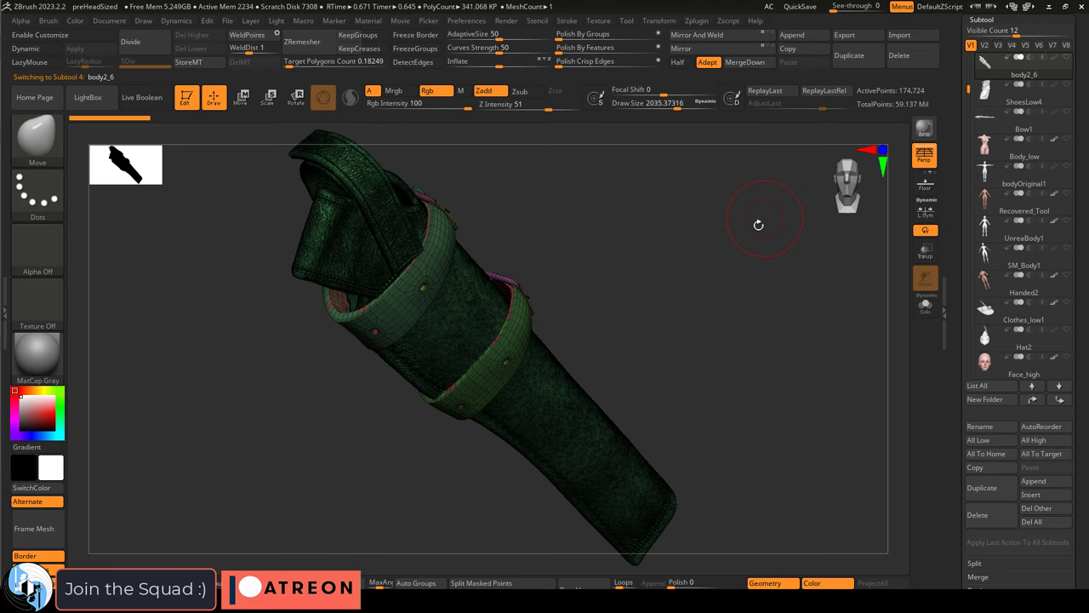
pyautogui.moveTo(666, 290); pyautogui.dragTo(566, 297)
pyautogui.hotkey('shift', 'f')
pyautogui.moveTo(566, 297); pyautogui.dragTo(557, 296, button='right')
pyautogui.keyDown('ctrl'); pyautogui.moveTo(537, 406); pyautogui.dragTo(638, 322, button='right'); pyautogui.keyUp('ctrl')
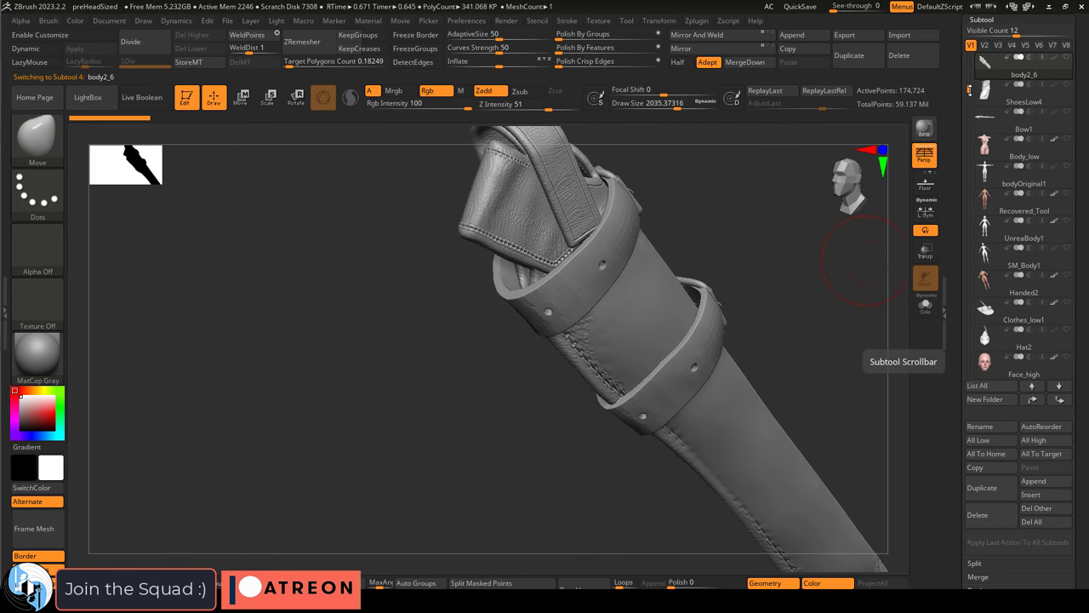
# Step: Switch to the Eyes2 subtool, examine both eyes with and without the polyframe, and set Draw Size to about 656
pyautogui.moveTo(971, 90); pyautogui.dragTo(972, 178)
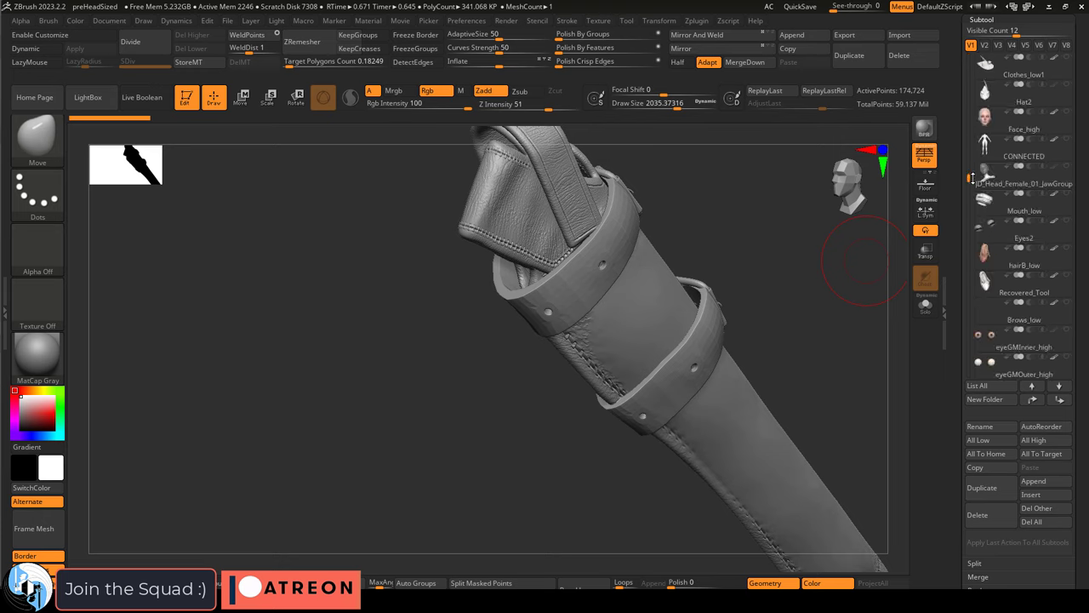
pyautogui.click(1013, 228)
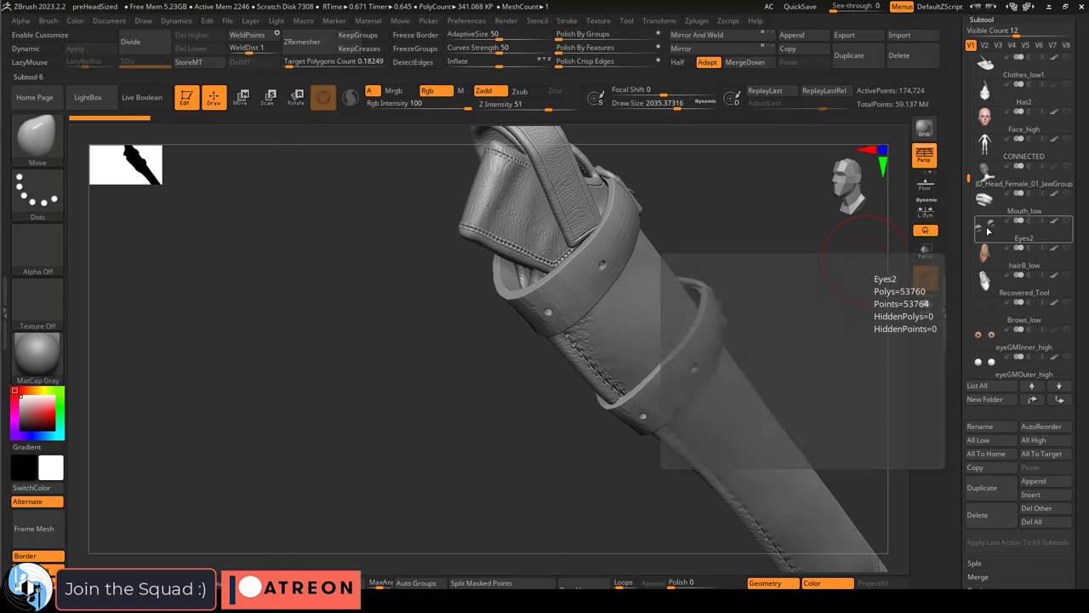
pyautogui.hotkey('shift', 'f')
pyautogui.hotkey('shift', 'f')
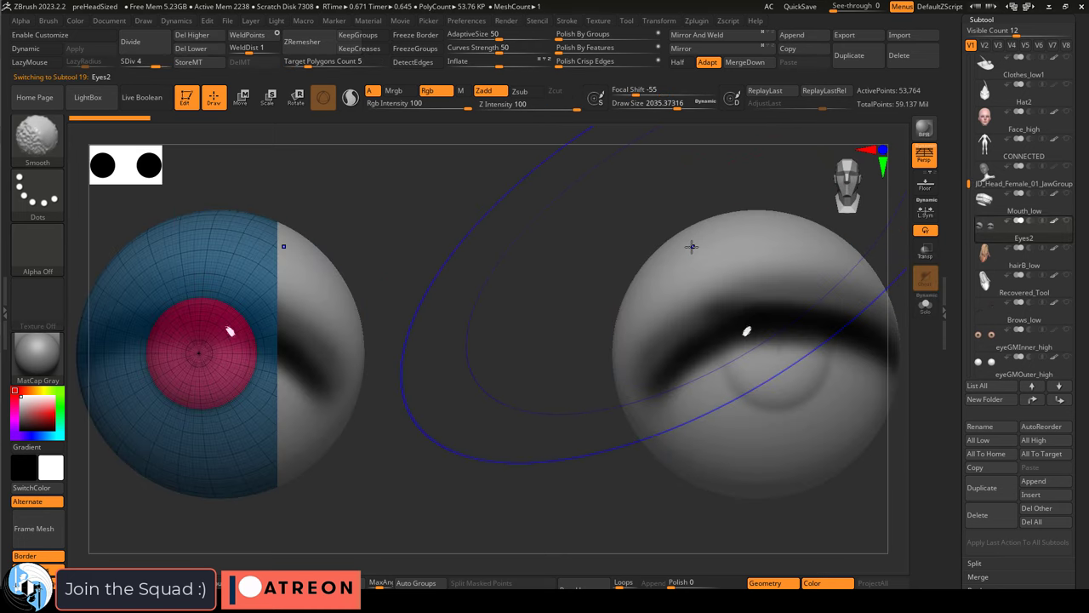
pyautogui.keyDown('ctrl'); pyautogui.moveTo(693, 248); pyautogui.dragTo(695, 308, button='right'); pyautogui.keyUp('ctrl')
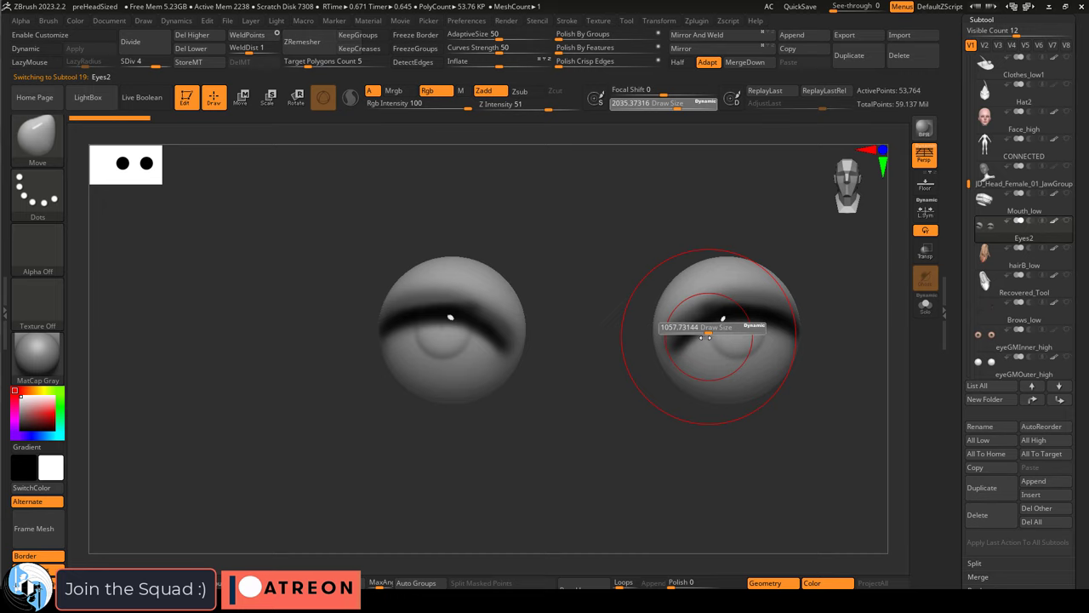
pyautogui.moveTo(707, 337); pyautogui.dragTo(699, 338)
# Step: Select the teethTemp1 subtool near the end of the subtool list
pyautogui.moveTo(970, 185); pyautogui.dragTo(972, 271)
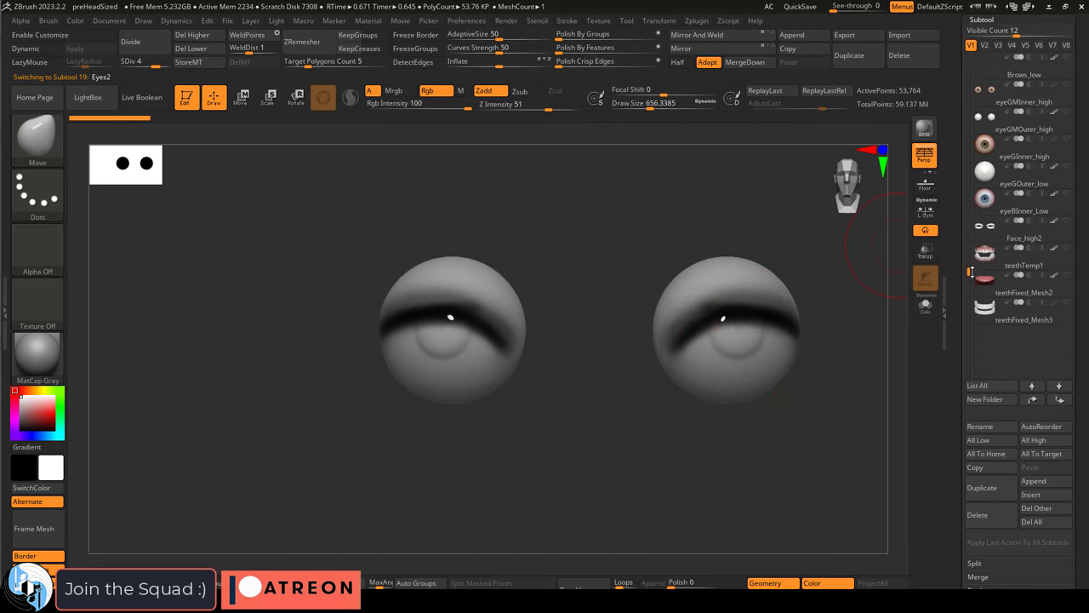
pyautogui.click(985, 260)
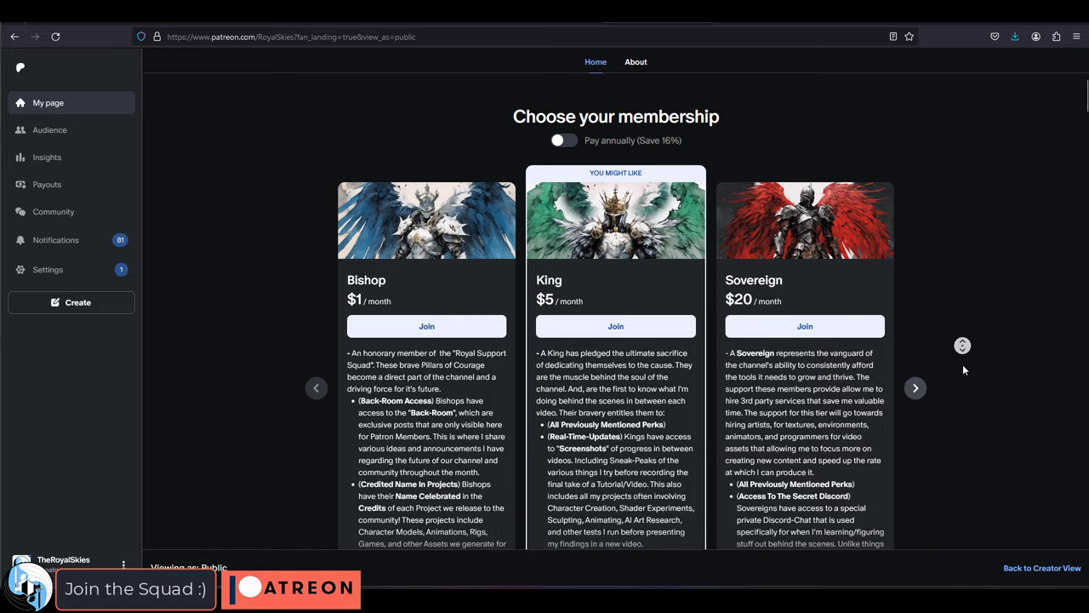
# Step: Look over the Patreon membership tiers and browse through the YouTube channel's list of older videos
pyautogui.middleClick(963, 365)
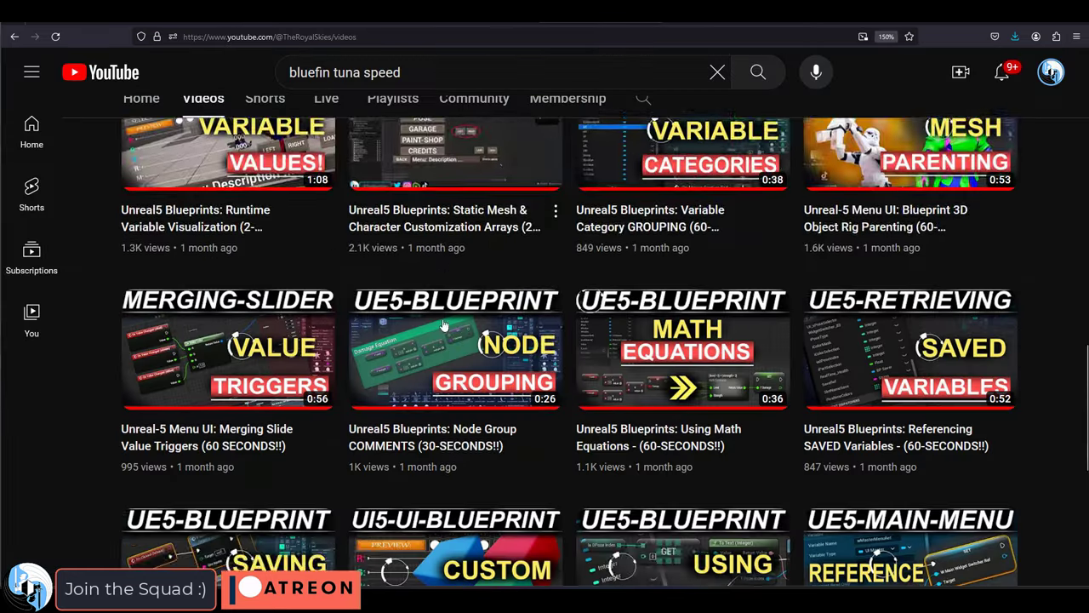
pyautogui.scroll(-5, 442, 319)
pyautogui.scroll(-10, 442, 319)
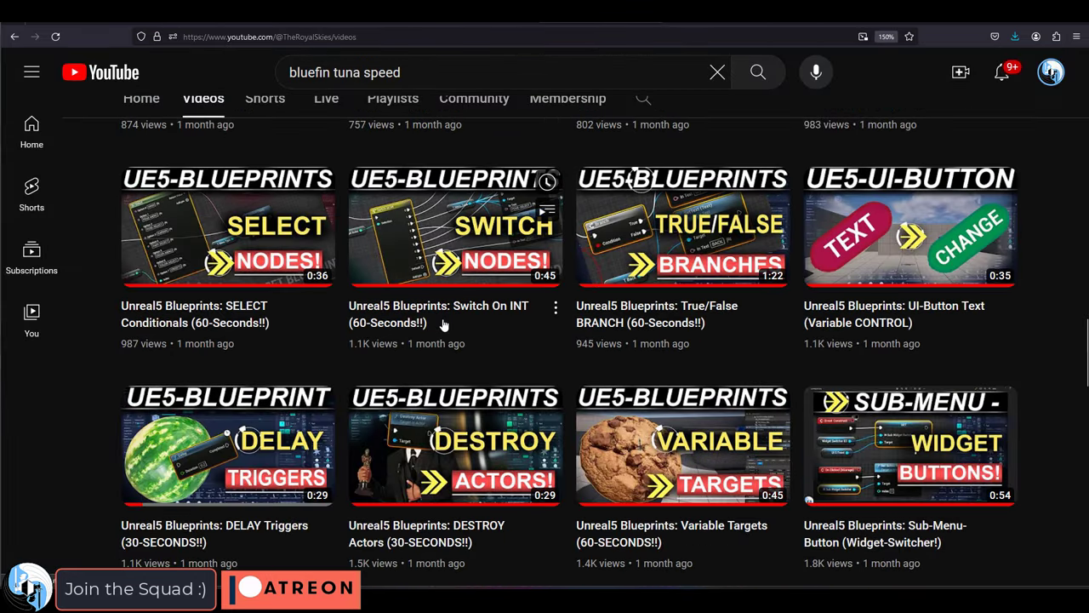
pyautogui.scroll(-8, 442, 325)
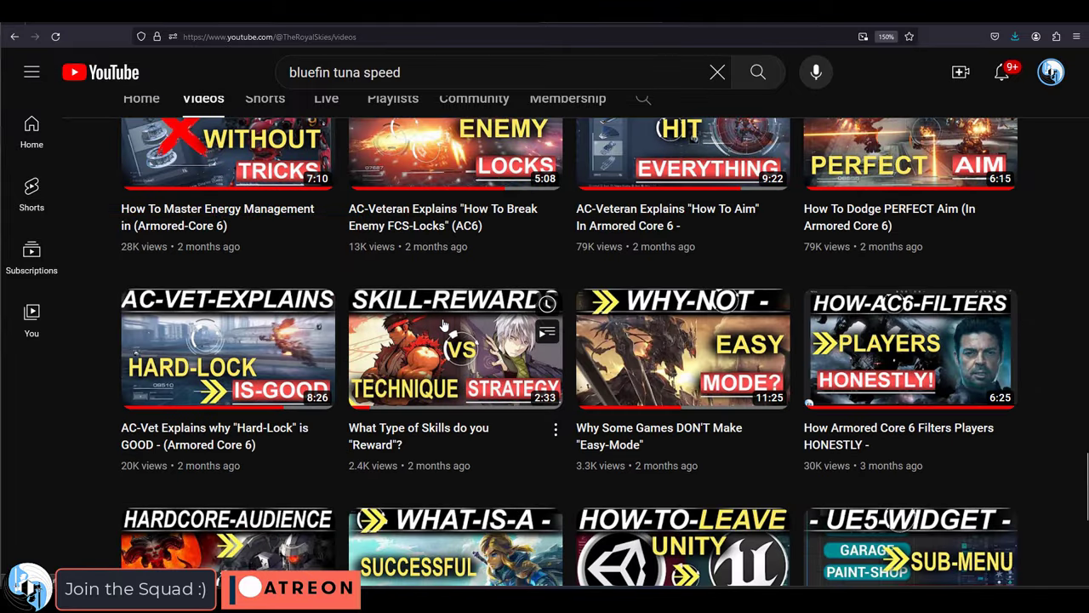
pyautogui.scroll(-9, 442, 324)
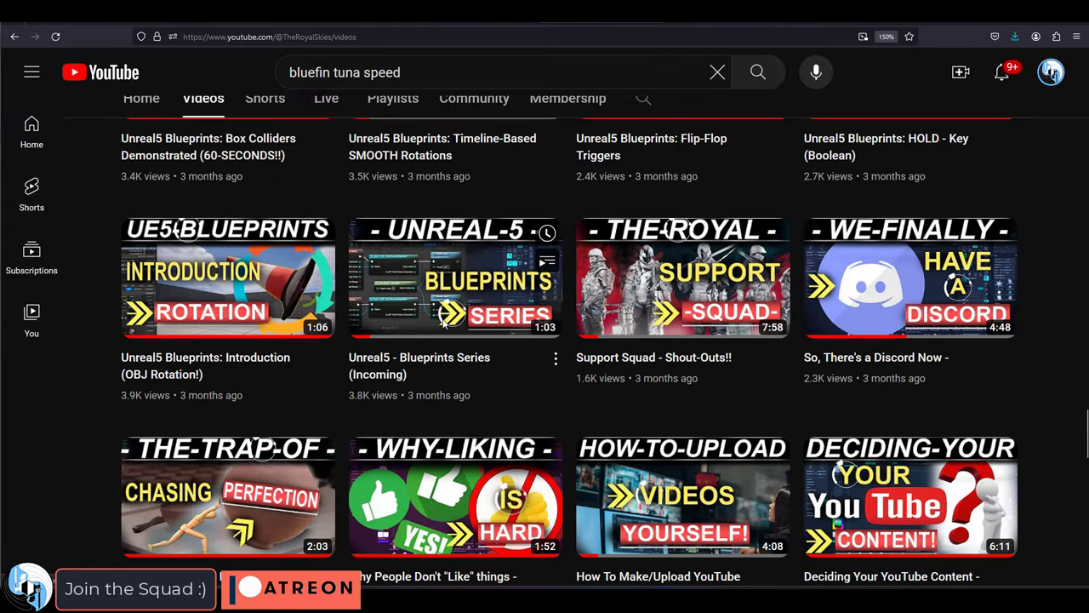
pyautogui.scroll(-9, 443, 323)
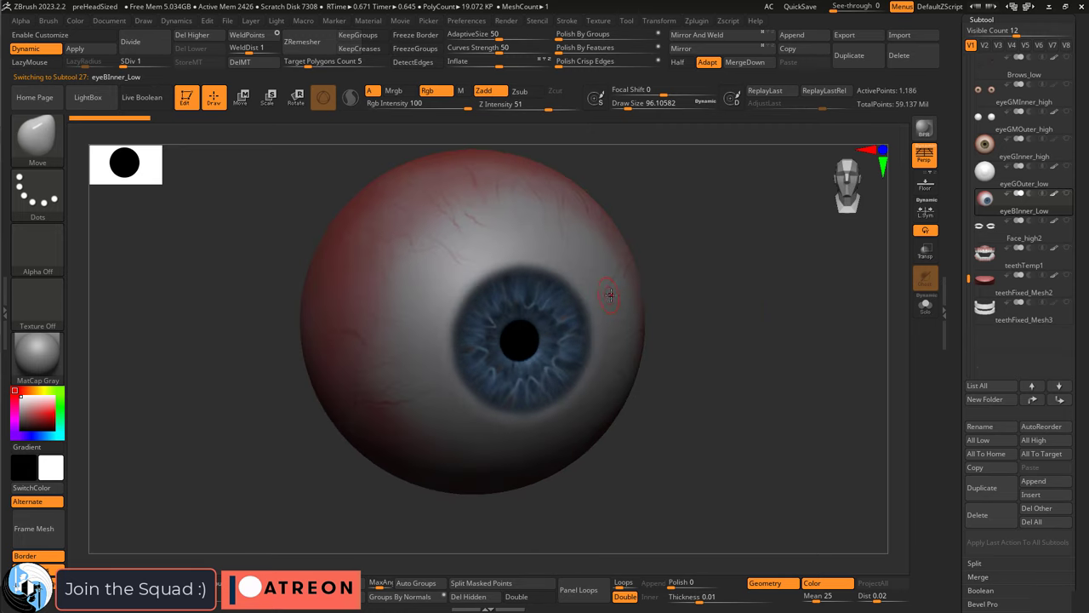
# Step: Examine the blue eyeBInner_Low eye with its polyframe shown and hidden, and switch to the eyeGInner_high subtool
pyautogui.hotkey('shift', 'f')
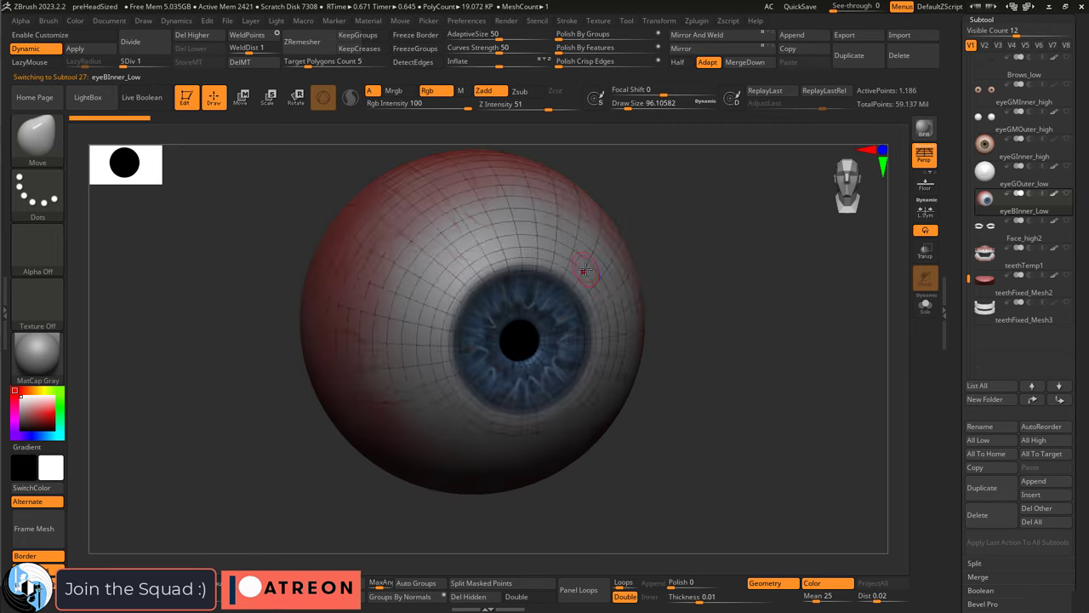
pyautogui.hotkey('shift', 'f')
pyautogui.moveTo(583, 272); pyautogui.dragTo(603, 292, button='right')
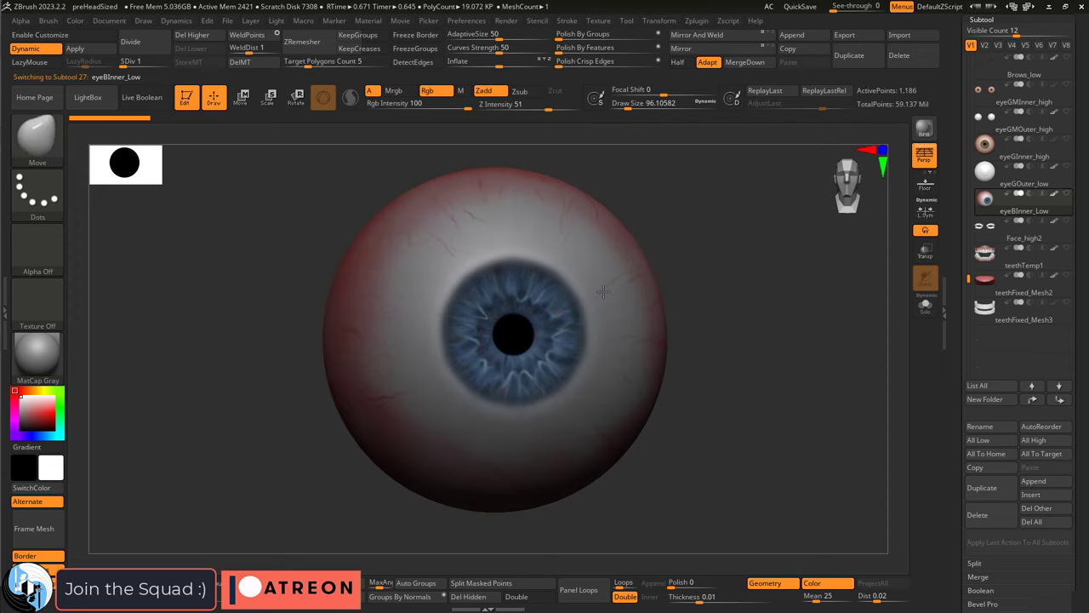
pyautogui.press('d')
pyautogui.press('d')
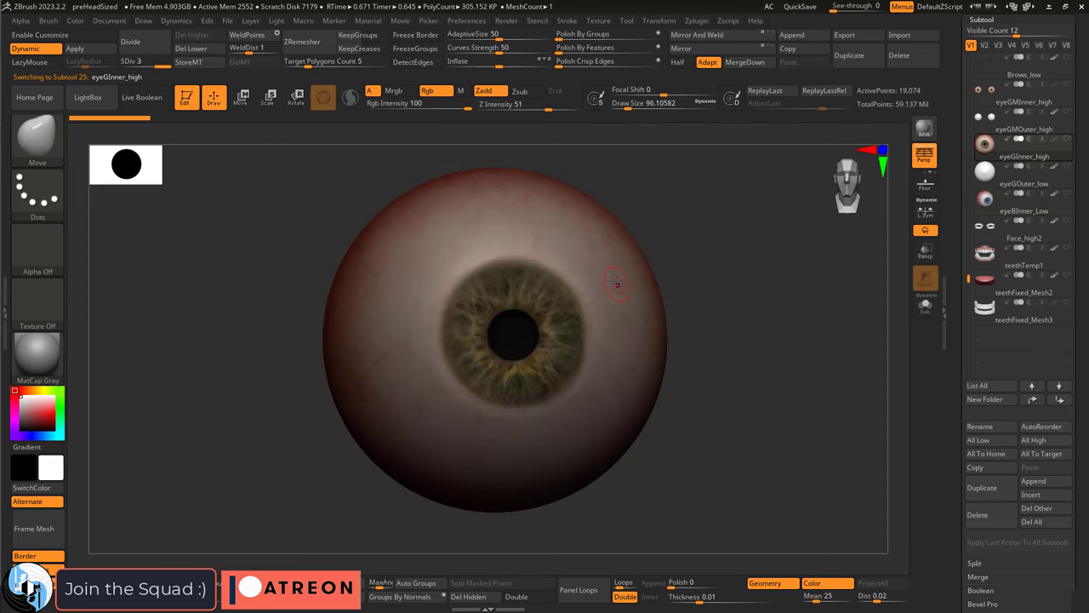
# Step: Examine the green-brown eyeGInner_high eye from a slightly turned angle, with its polyframe shown and hidden
pyautogui.moveTo(597, 311); pyautogui.dragTo(626, 315)
pyautogui.hotkey('shift', 'f')
pyautogui.hotkey('shift', 'f')
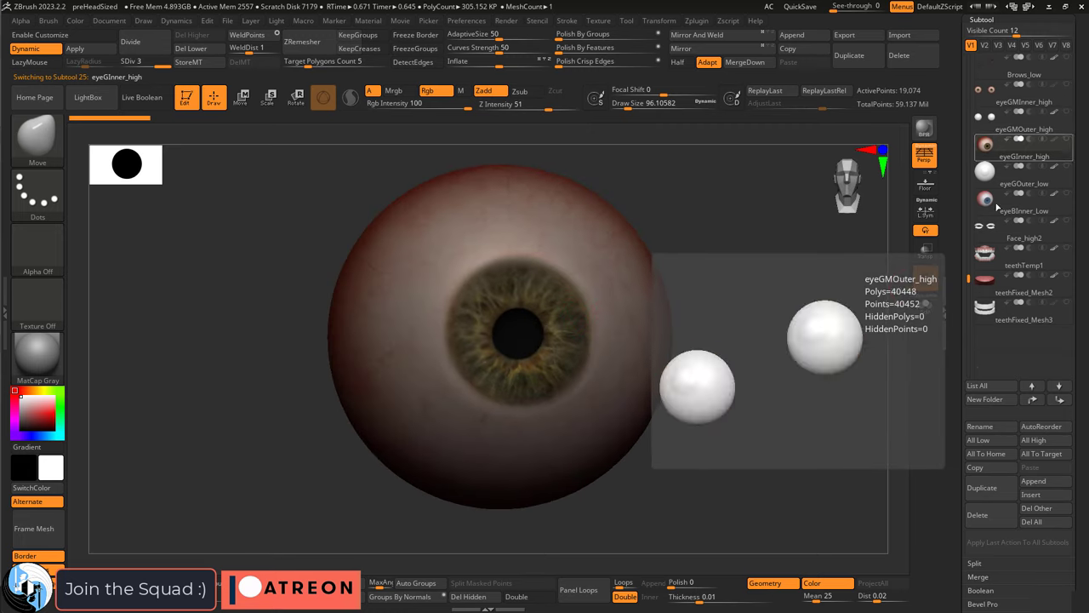
# Step: Switch to the Face_high subtool, frame the head, and examine its topology from the front with the polyframe shown
pyautogui.moveTo(968, 279); pyautogui.dragTo(965, 162)
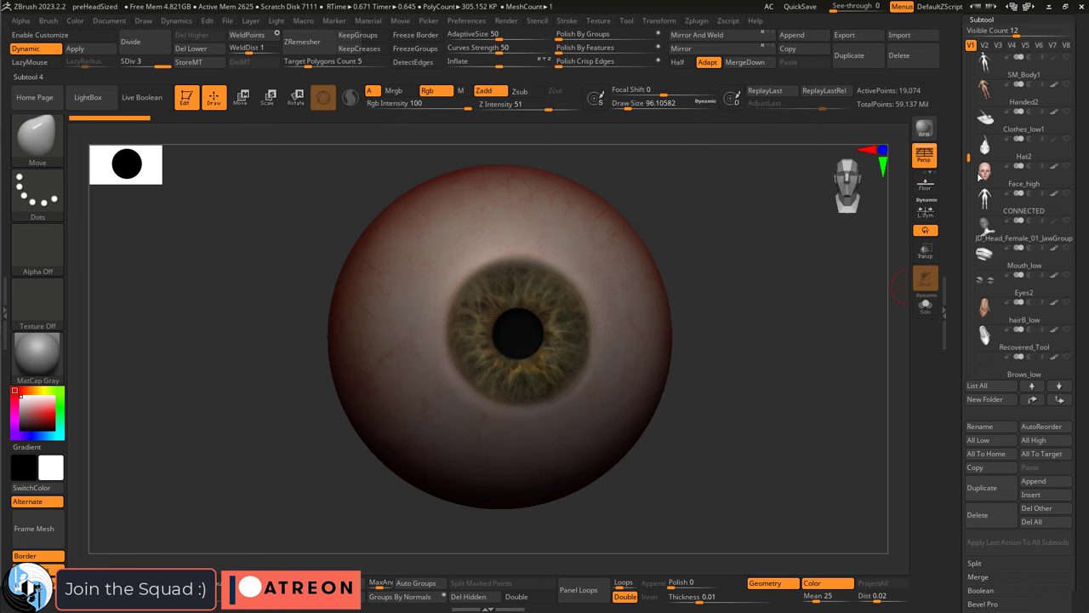
pyautogui.click(986, 175)
pyautogui.press('f')
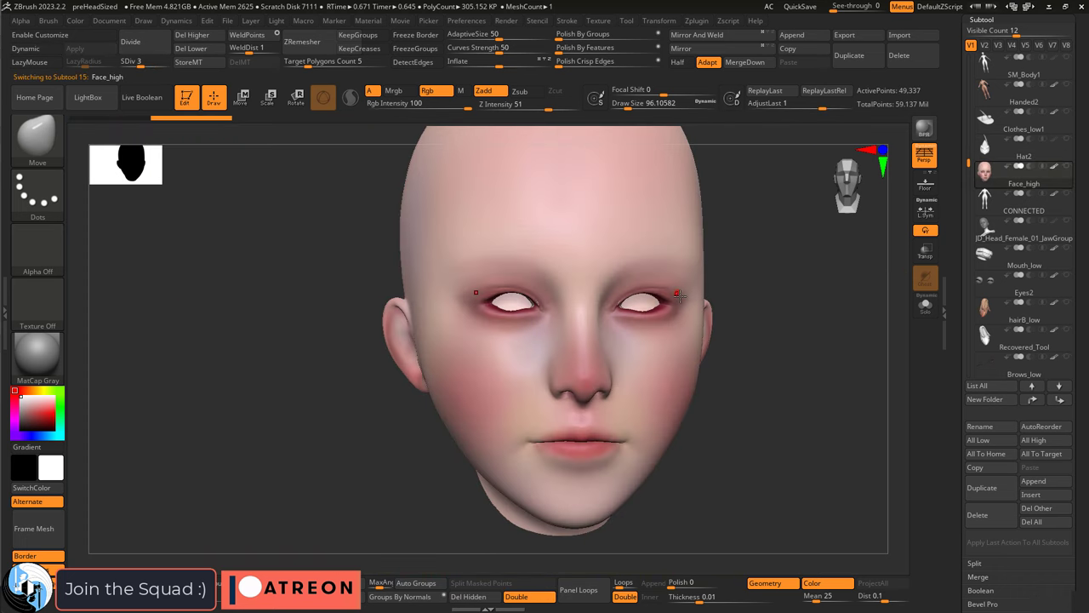
pyautogui.hotkey('shift', 'f')
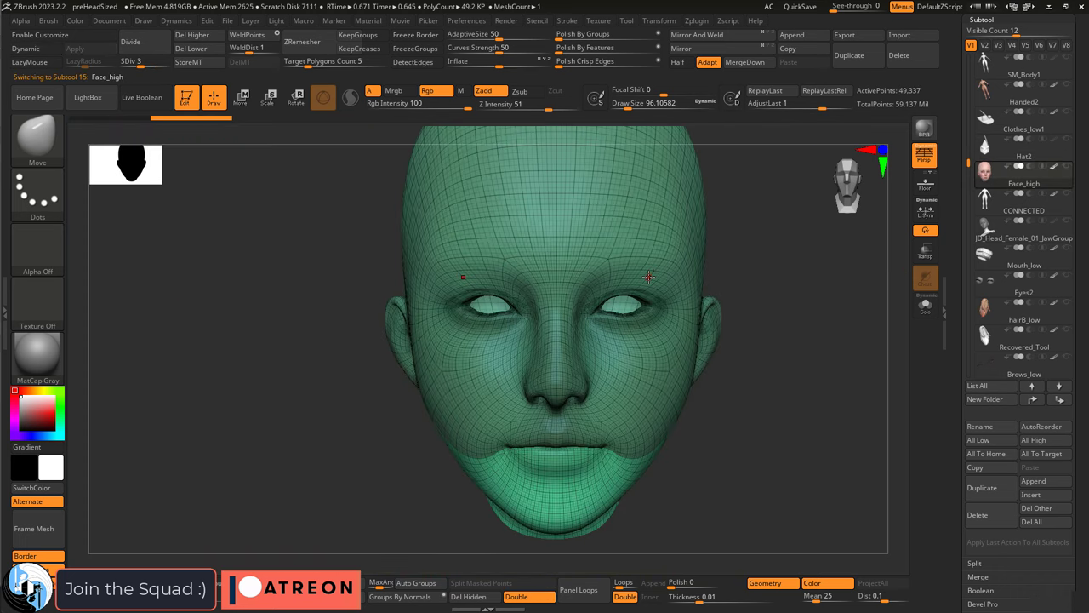
pyautogui.moveTo(655, 274); pyautogui.dragTo(700, 286, button='right')
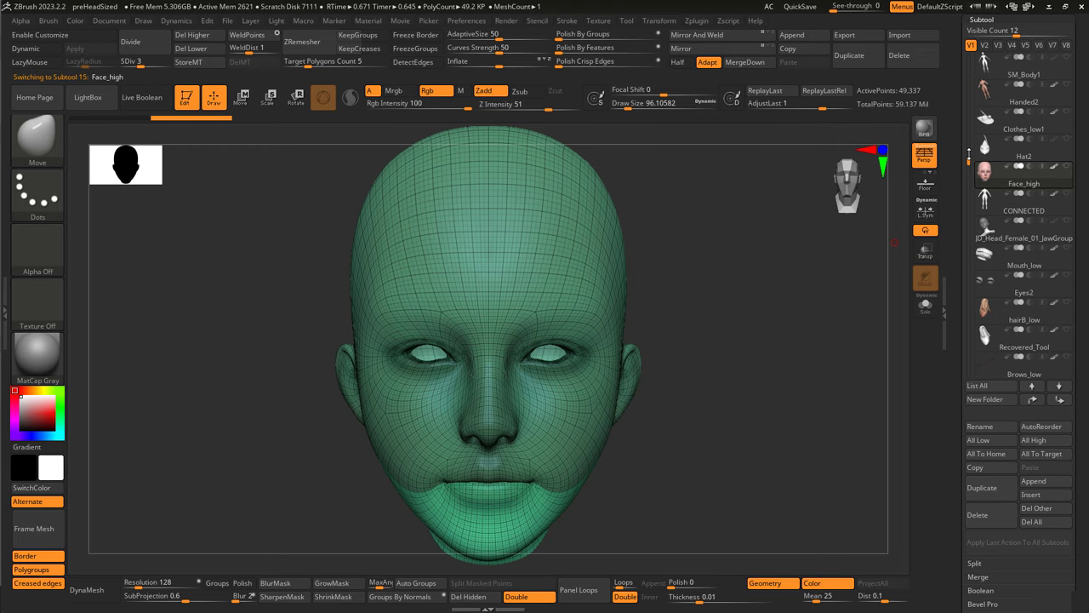
pyautogui.moveTo(969, 156); pyautogui.dragTo(960, 70)
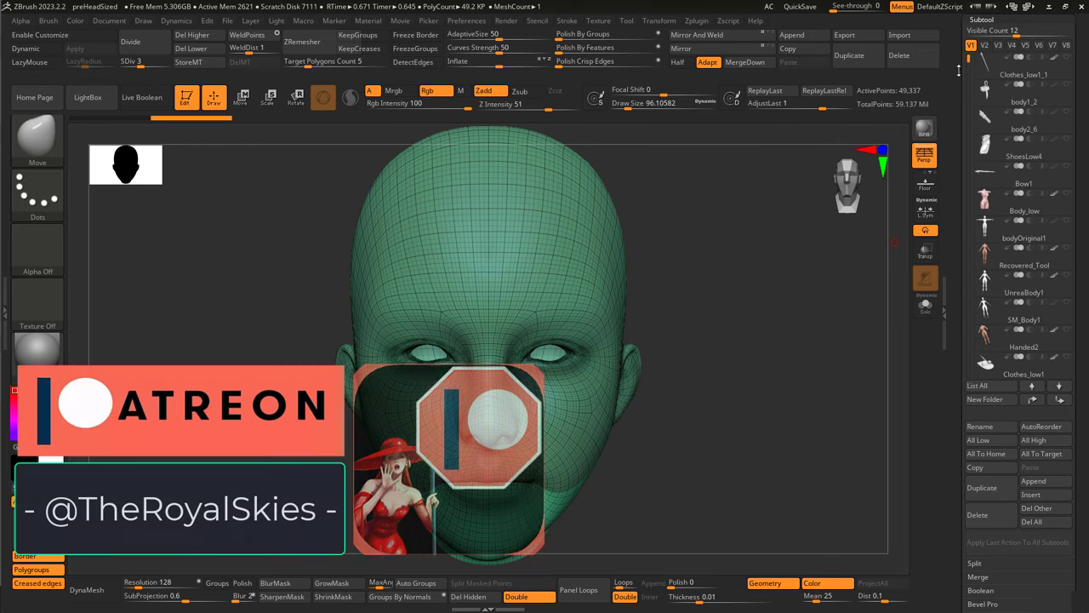